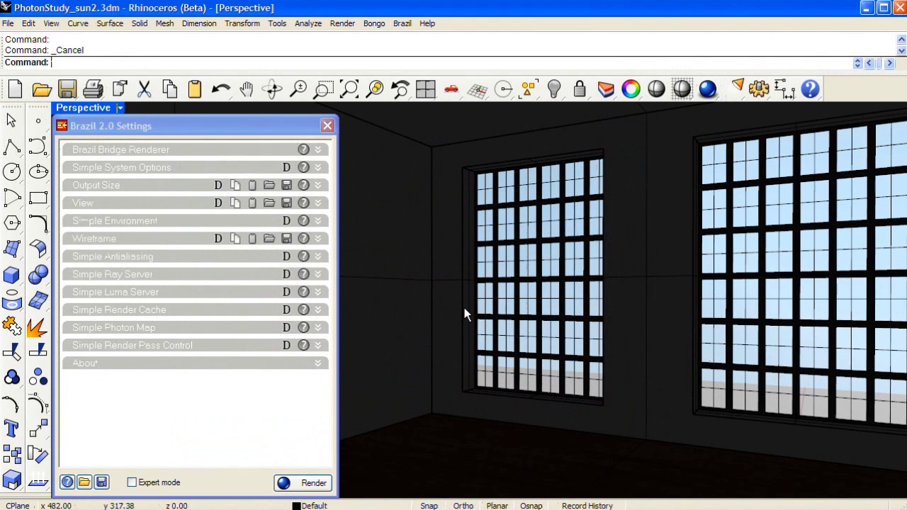
Tick GI photons under Simple Photon Map and Indirect illumination under Simple Luma Server.
{"action": "left_click", "coordinate": [242, 328]}
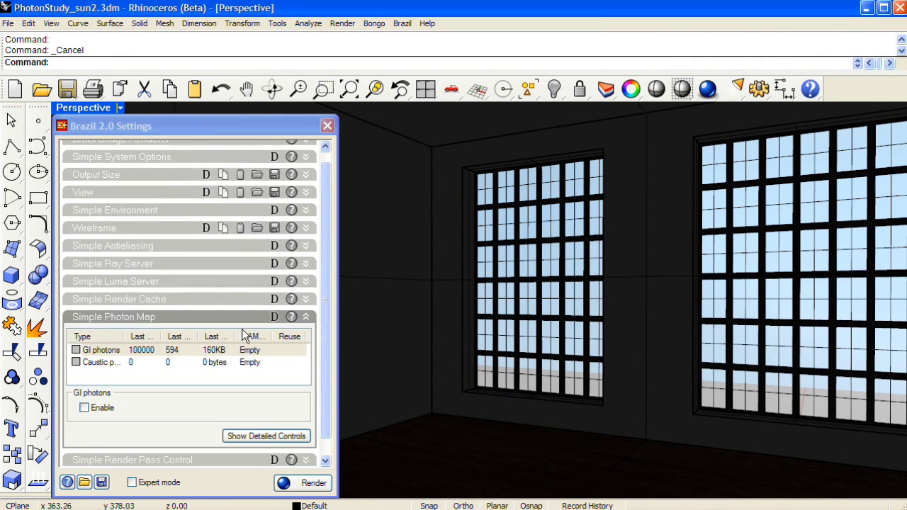
{"action": "left_click", "coordinate": [75, 351]}
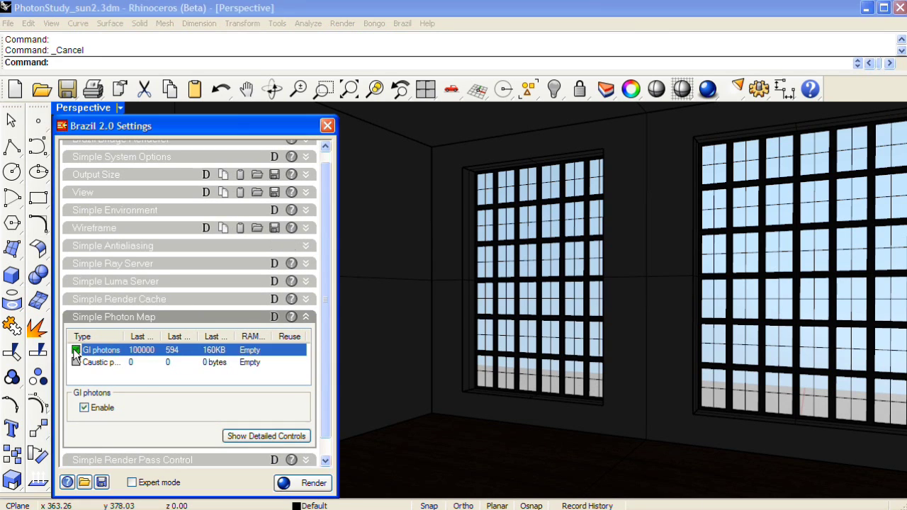
{"action": "left_click", "coordinate": [184, 316]}
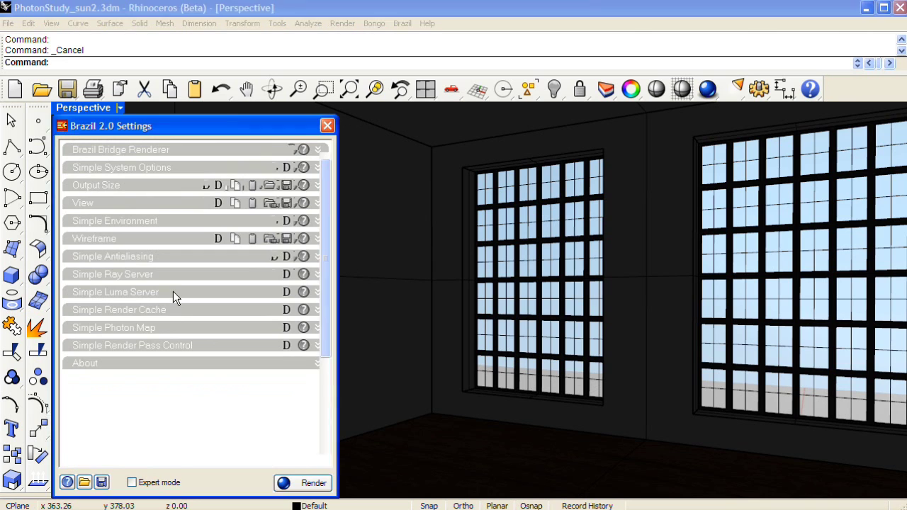
{"action": "left_click", "coordinate": [173, 292]}
{"action": "left_click", "coordinate": [83, 332]}
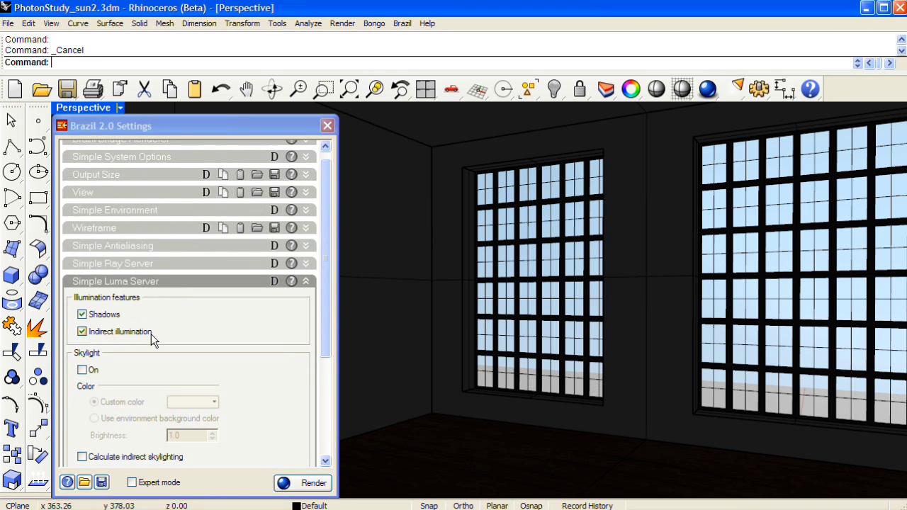
{"action": "left_click", "coordinate": [178, 281]}
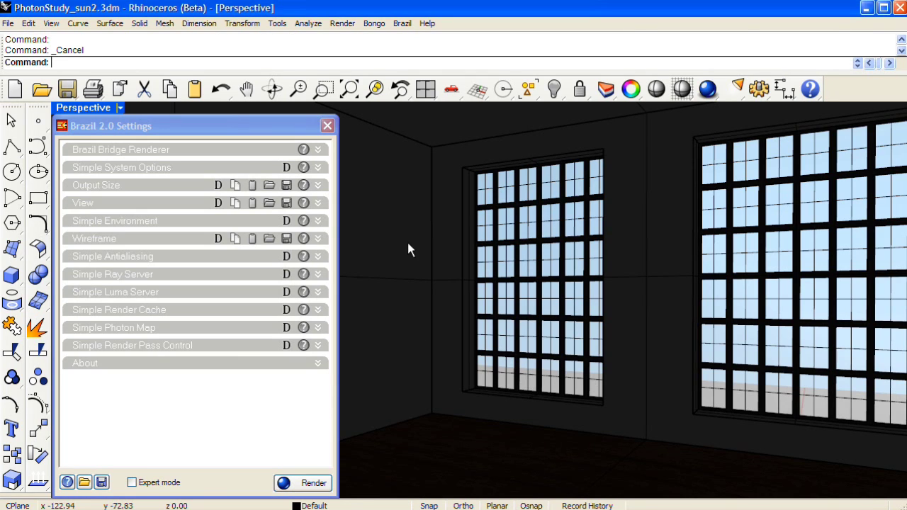
{"action": "left_click", "coordinate": [344, 22]}
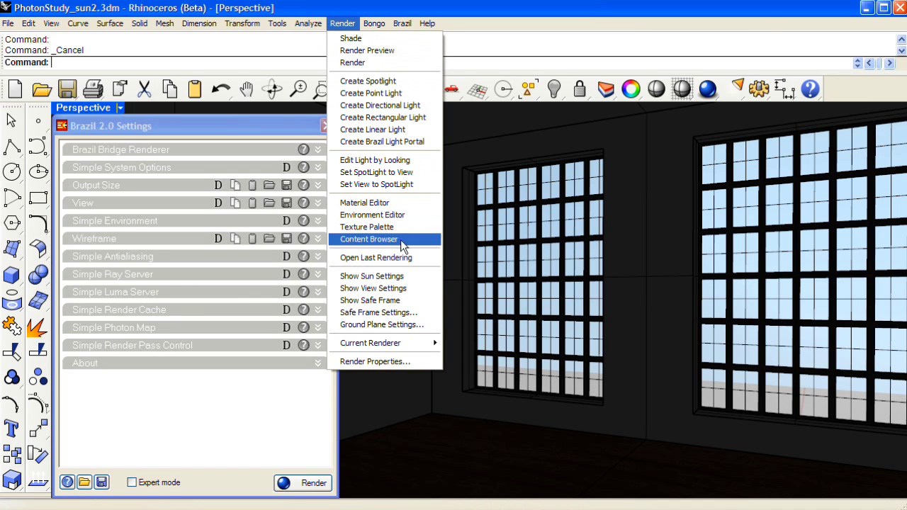
Turn the sun on with Manual control in Sun Settings.
{"action": "left_click", "coordinate": [411, 277]}
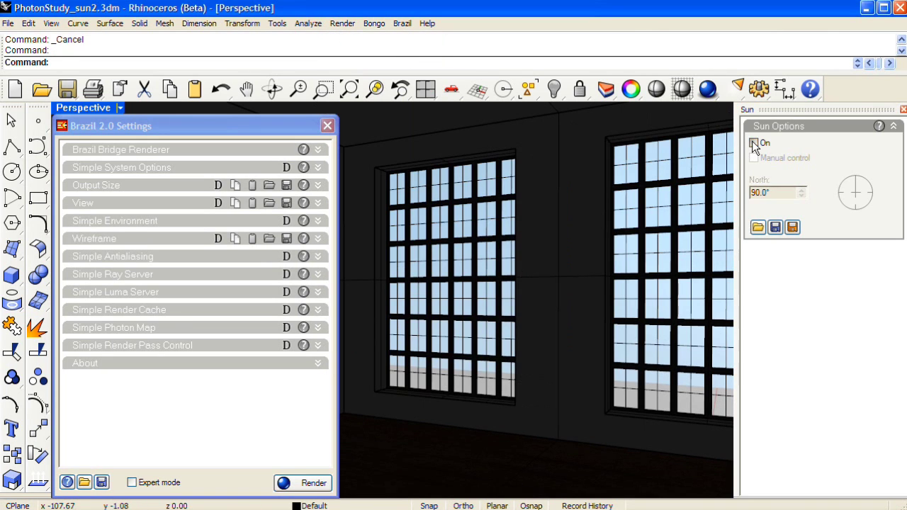
{"action": "left_click", "coordinate": [755, 143]}
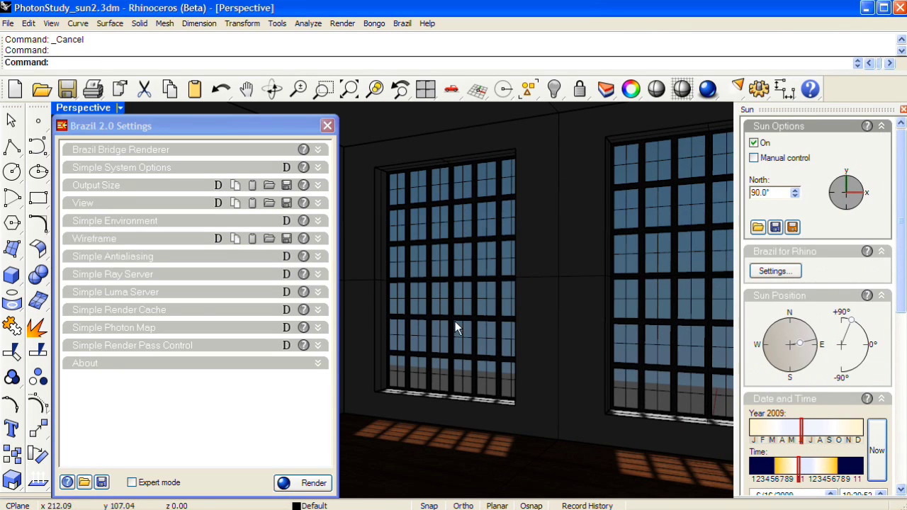
{"action": "double_click", "coordinate": [287, 126]}
{"action": "left_click", "coordinate": [754, 158]}
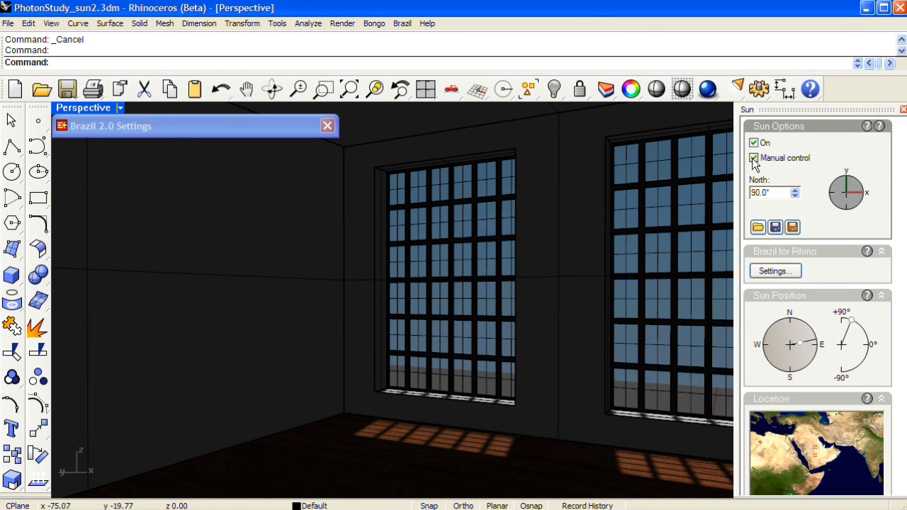
Position the sun at azimuth 130.4° and altitude 37.9° so light hits the left wall.
{"action": "left_click_drag", "start_coordinate": [794, 353], "coordinate": [796, 359]}
{"action": "left_click_drag", "start_coordinate": [827, 327], "coordinate": [837, 338]}
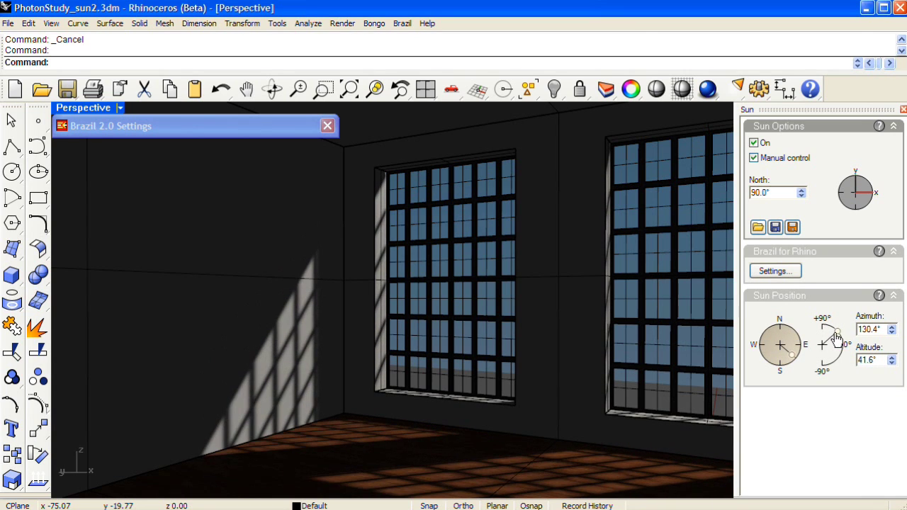
{"action": "left_click_drag", "start_coordinate": [837, 338], "coordinate": [839, 341]}
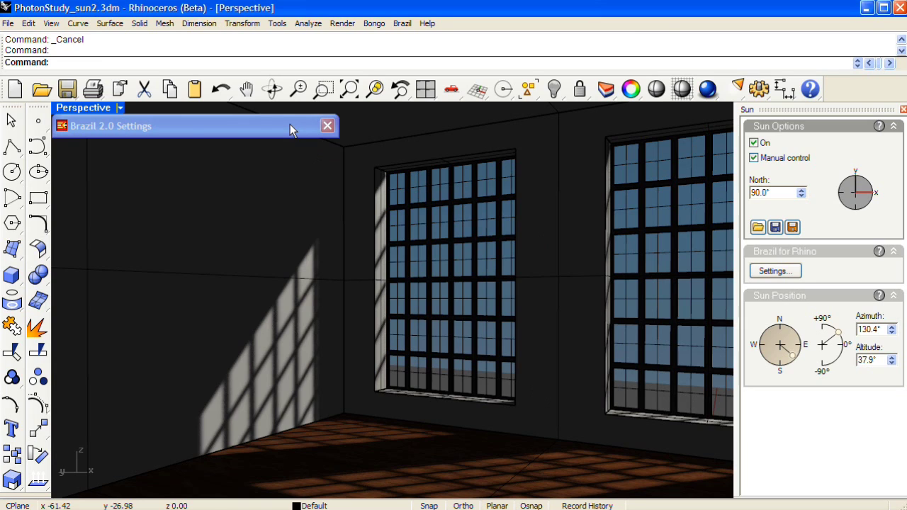
Enable Photons in the sun's Brazil settings, then render the sunlit room.
{"action": "left_click", "coordinate": [789, 273]}
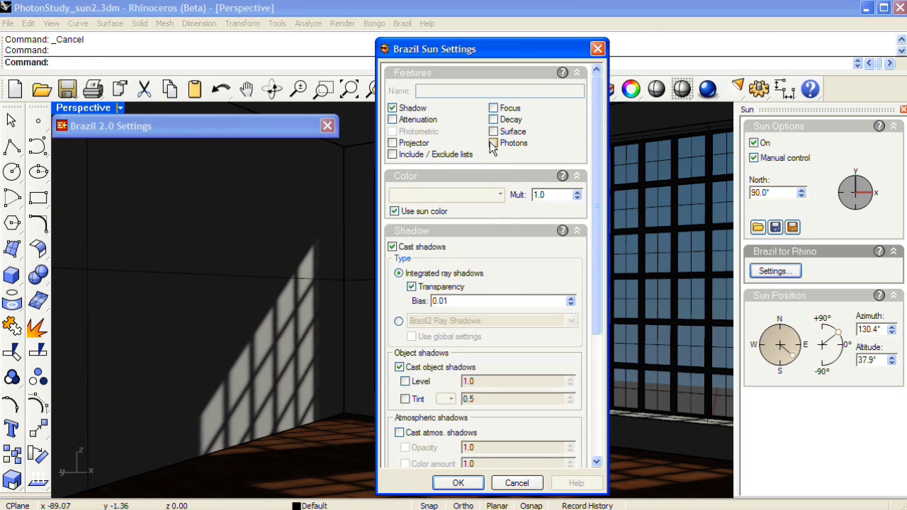
{"action": "left_click", "coordinate": [494, 143]}
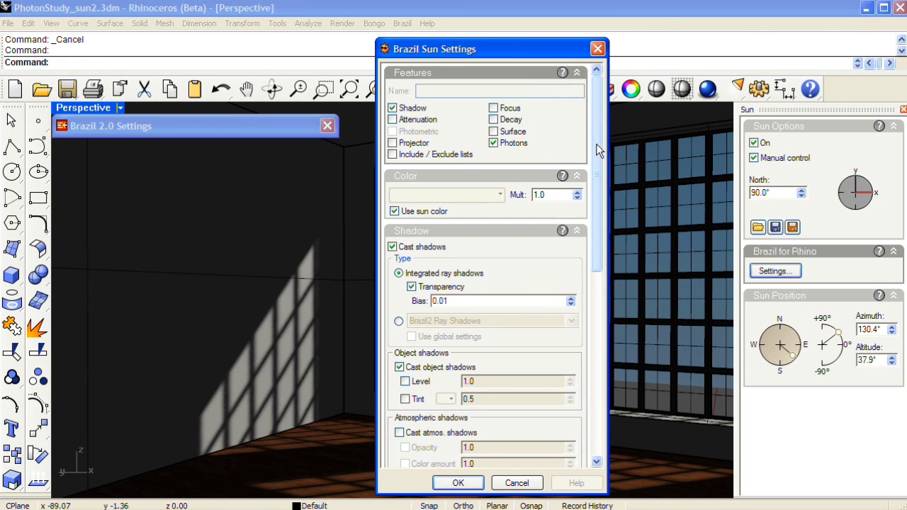
{"action": "left_click", "coordinate": [459, 483]}
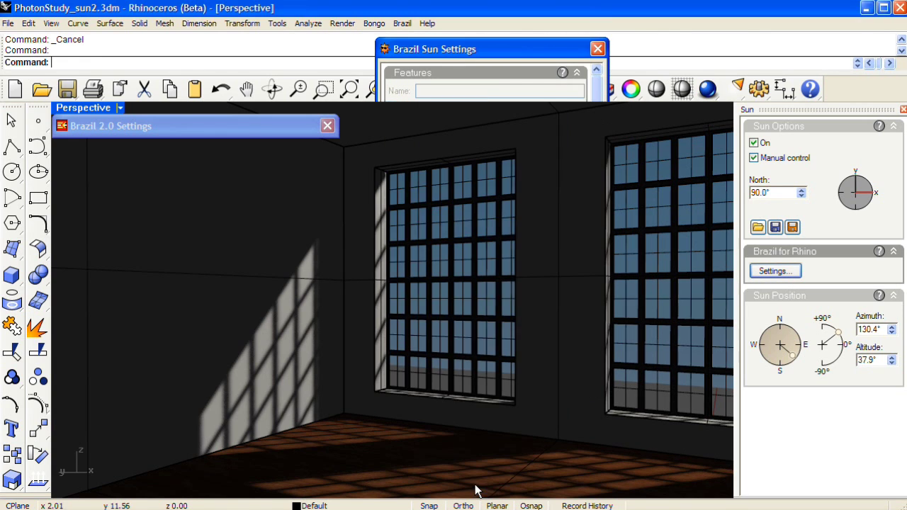
{"action": "left_click", "coordinate": [293, 129]}
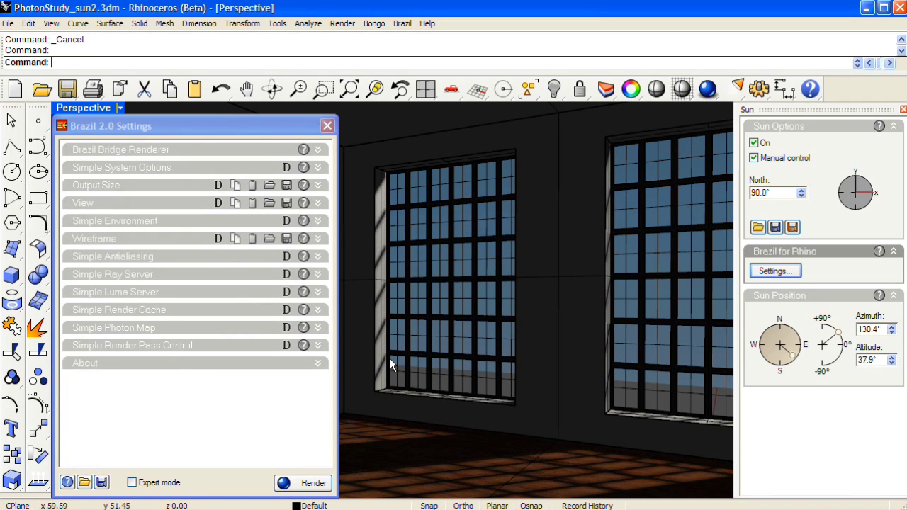
{"action": "left_click", "coordinate": [707, 90]}
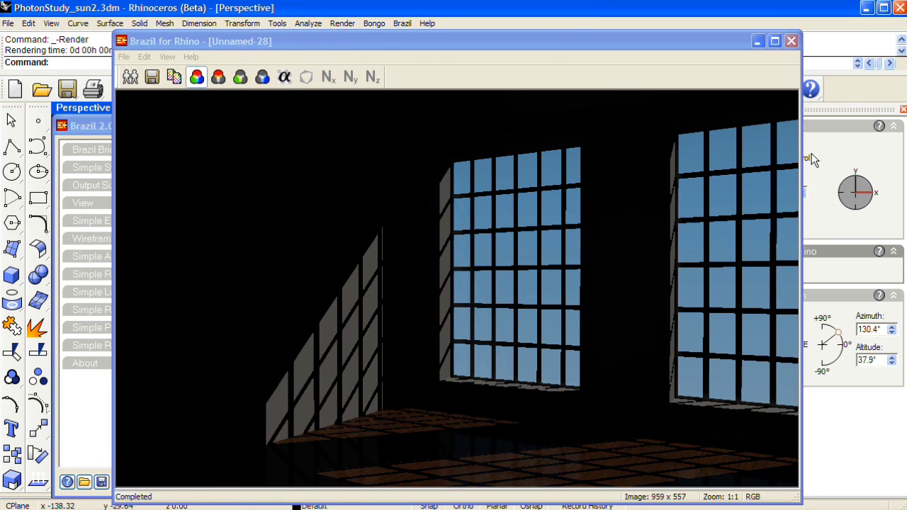
Close the render and show the Simple Photon Map's detailed controls.
{"action": "left_click", "coordinate": [792, 41]}
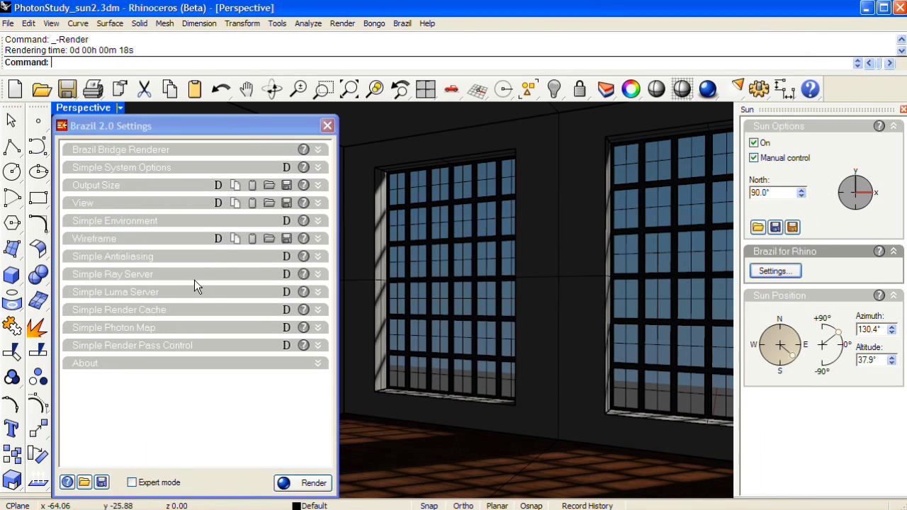
{"action": "left_click", "coordinate": [169, 328]}
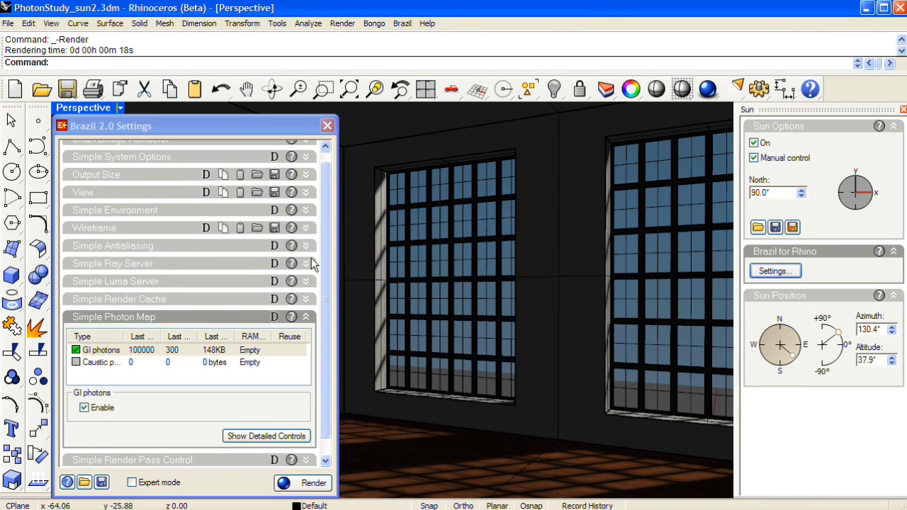
{"action": "scroll", "coordinate": [330, 269], "scroll_direction": "down", "scroll_amount": 1}
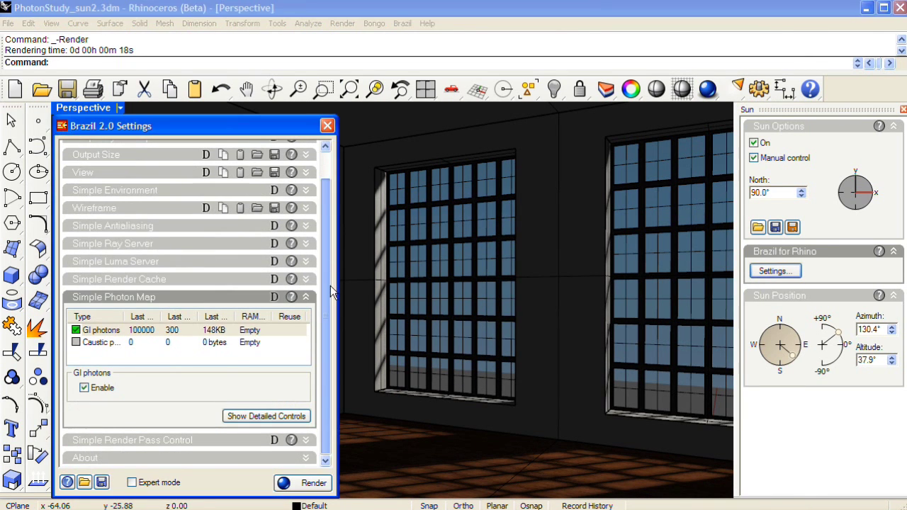
{"action": "left_click", "coordinate": [299, 417]}
{"action": "left_click_drag", "start_coordinate": [325, 300], "coordinate": [338, 376]}
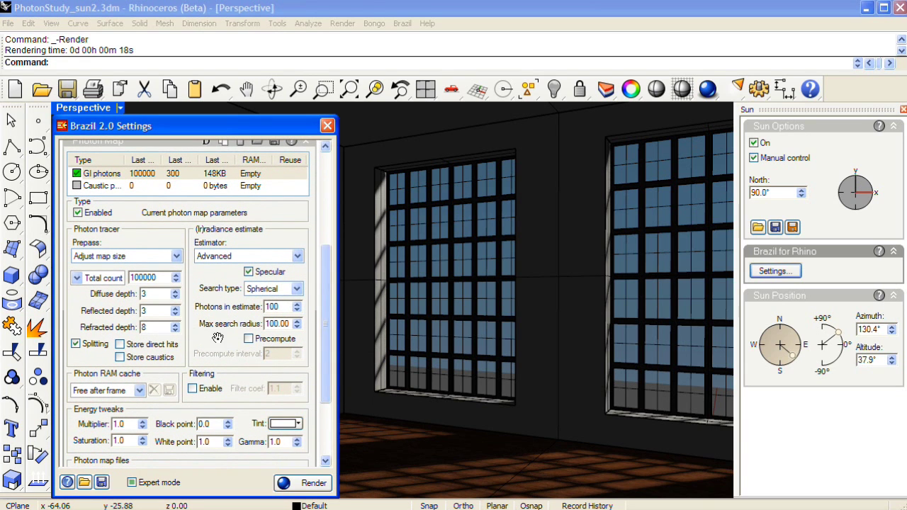
{"action": "left_click_drag", "start_coordinate": [326, 361], "coordinate": [329, 357]}
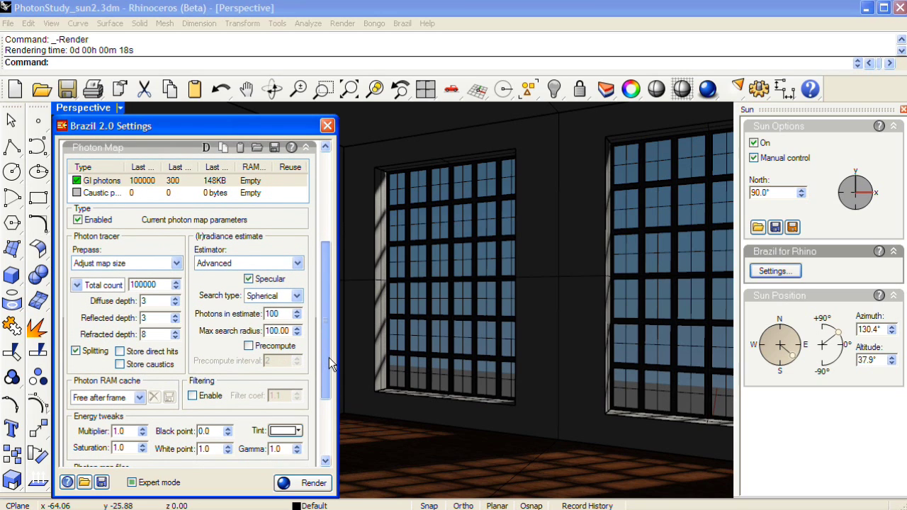
Set max search radius 20, diffuse depth 6, multiplier 3.0, and re-render.
{"action": "double_click", "coordinate": [289, 331]}
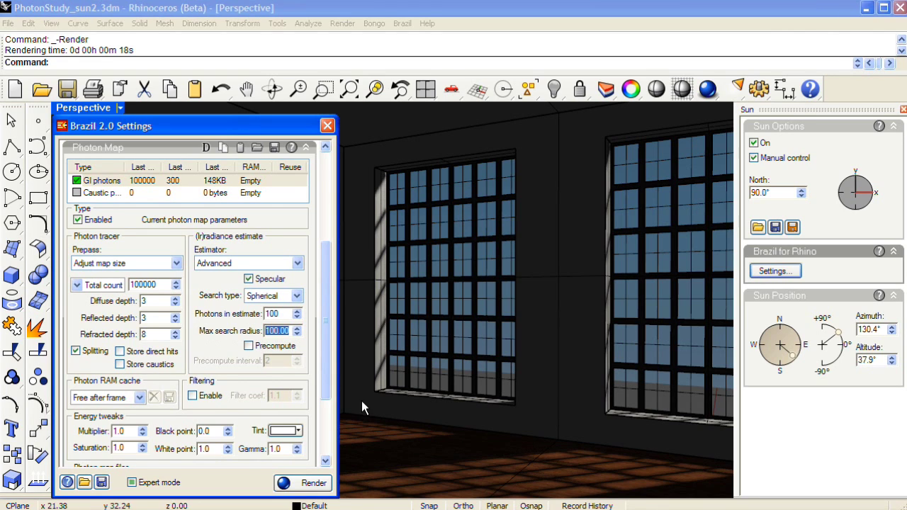
{"action": "type", "text": "20"}
{"action": "left_click", "coordinate": [287, 314]}
{"action": "left_click_drag", "start_coordinate": [327, 297], "coordinate": [327, 318]}
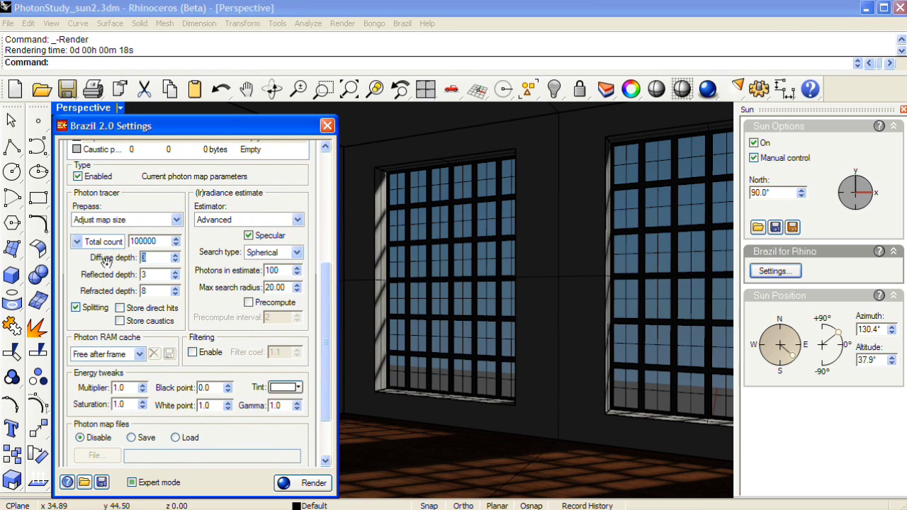
{"action": "type", "text": "6"}
{"action": "left_click_drag", "start_coordinate": [128, 388], "coordinate": [101, 389]}
{"action": "left_click", "coordinate": [318, 485]}
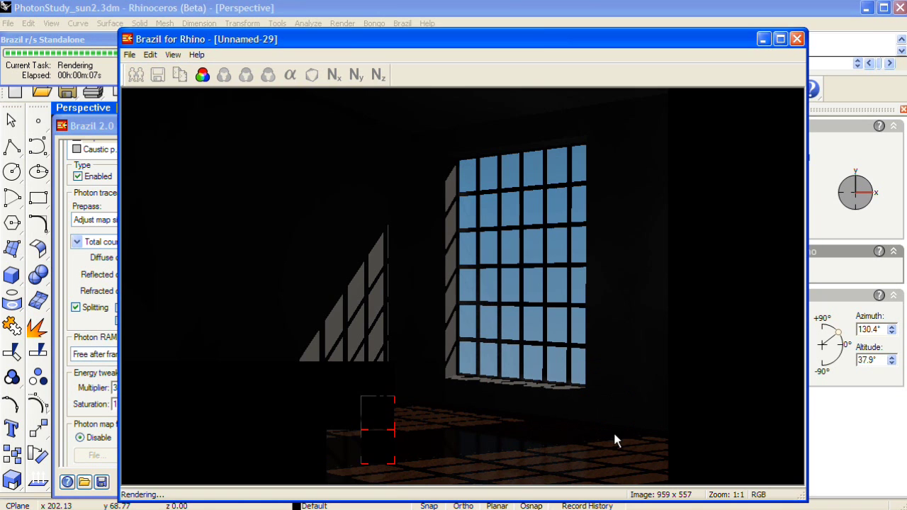
Set the Brazil sun's multiplier to 3 and photon power to 3, then re-render.
{"action": "left_click", "coordinate": [797, 39]}
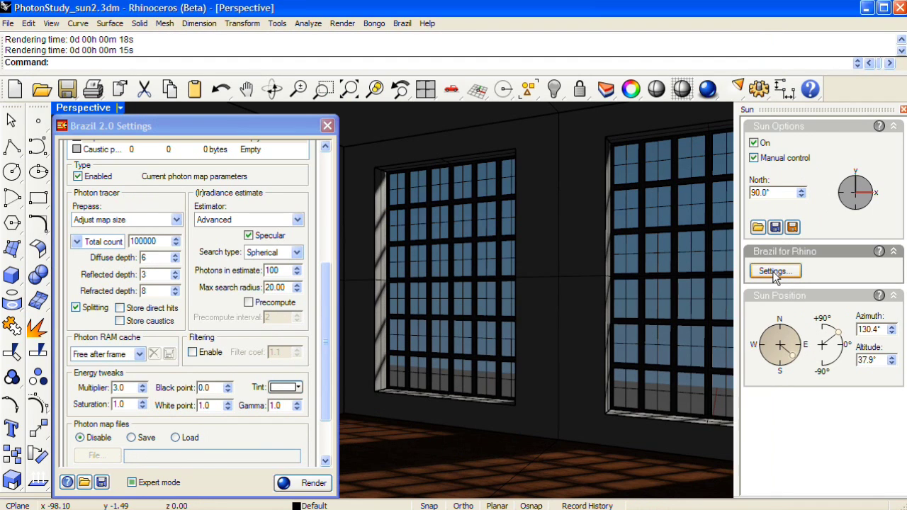
{"action": "left_click", "coordinate": [775, 273]}
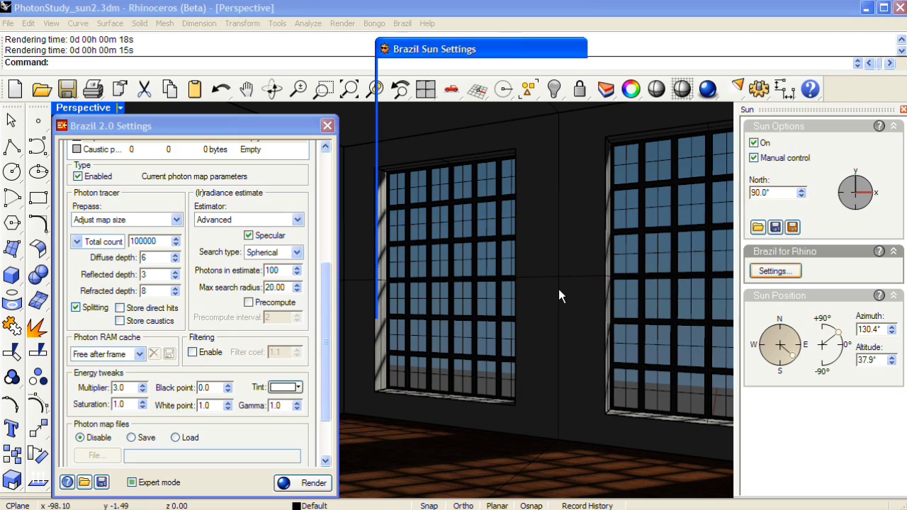
{"action": "left_click_drag", "start_coordinate": [547, 196], "coordinate": [488, 195]}
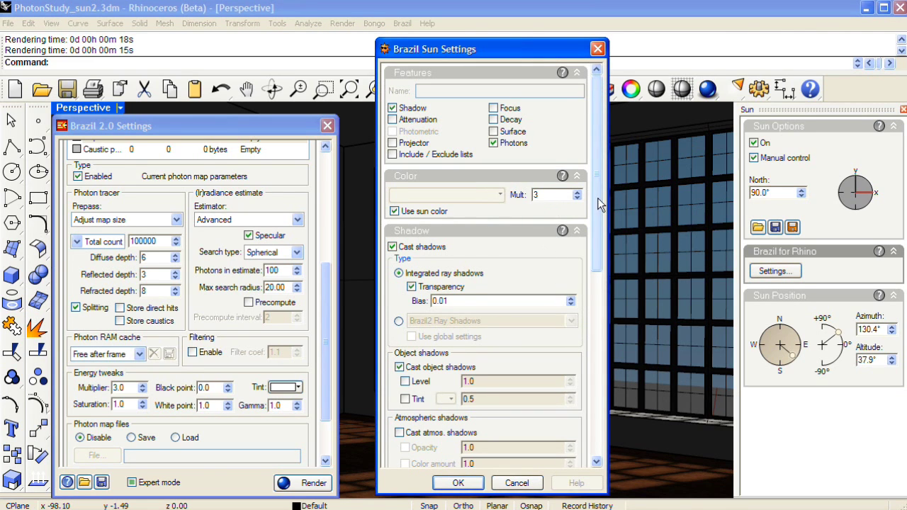
{"action": "left_click_drag", "start_coordinate": [597, 198], "coordinate": [598, 384]}
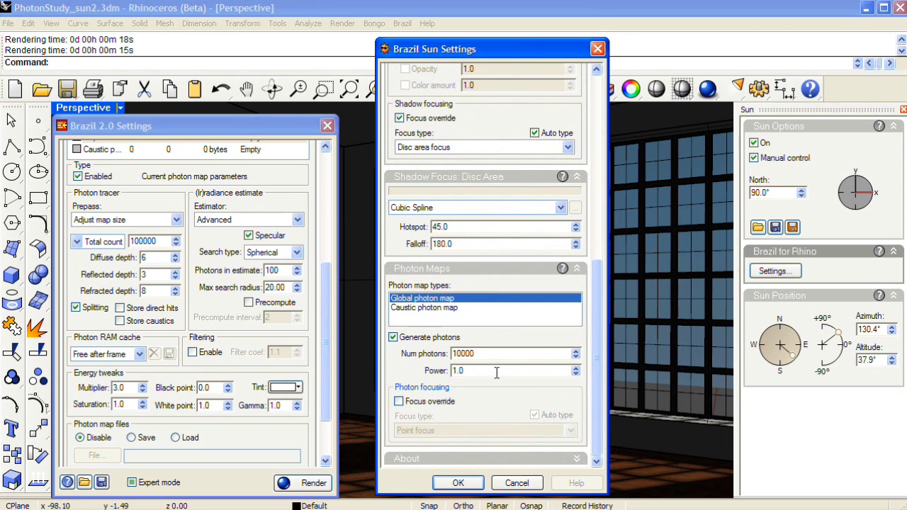
{"action": "left_click_drag", "start_coordinate": [498, 371], "coordinate": [383, 365]}
{"action": "type", "text": "3"}
{"action": "left_click", "coordinate": [468, 487]}
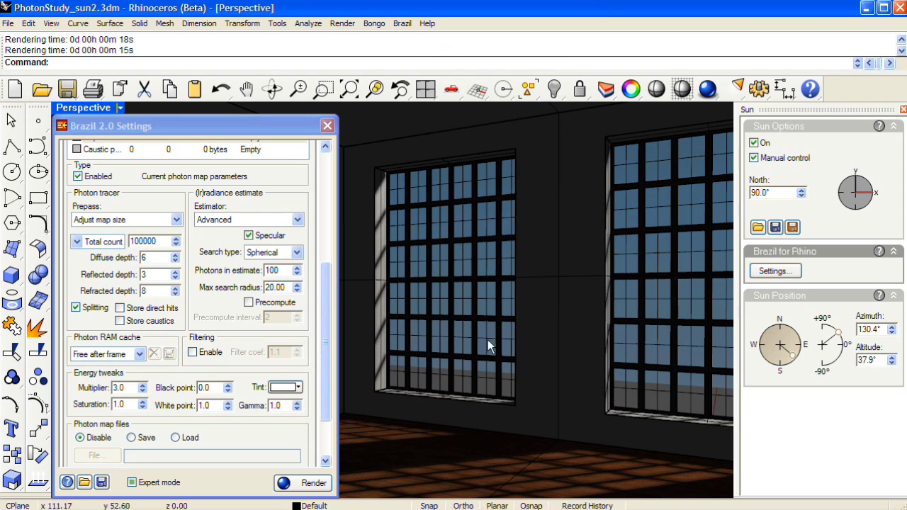
{"action": "left_click", "coordinate": [708, 89]}
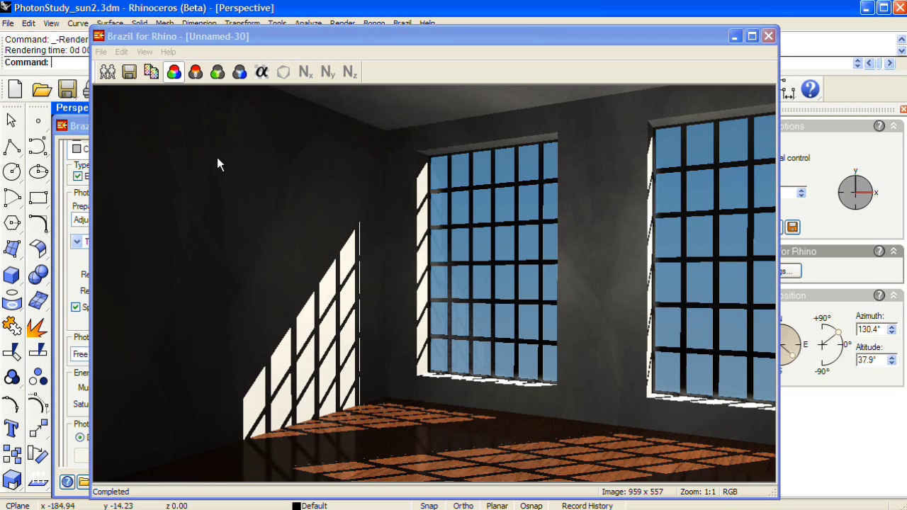
{"action": "left_click", "coordinate": [768, 36]}
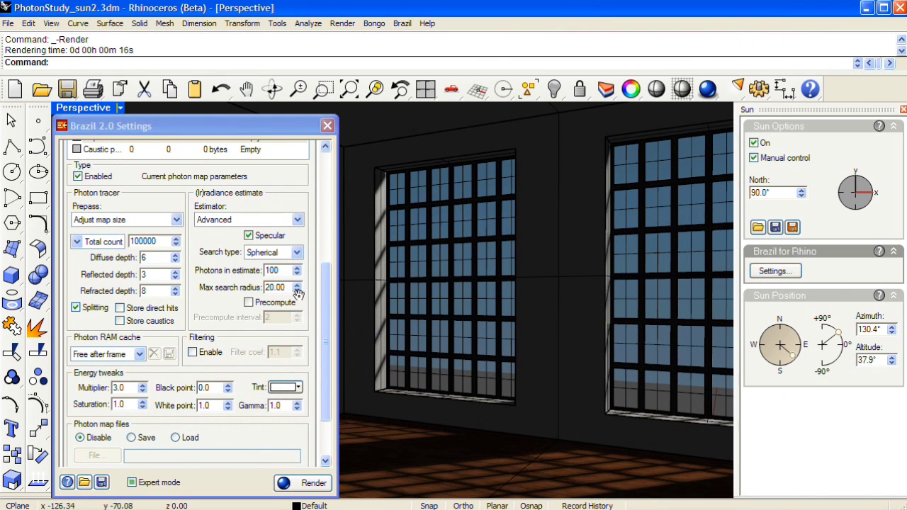
Use max search radius 30 with 200 photons in estimate, render, and close the result.
{"action": "double_click", "coordinate": [283, 288]}
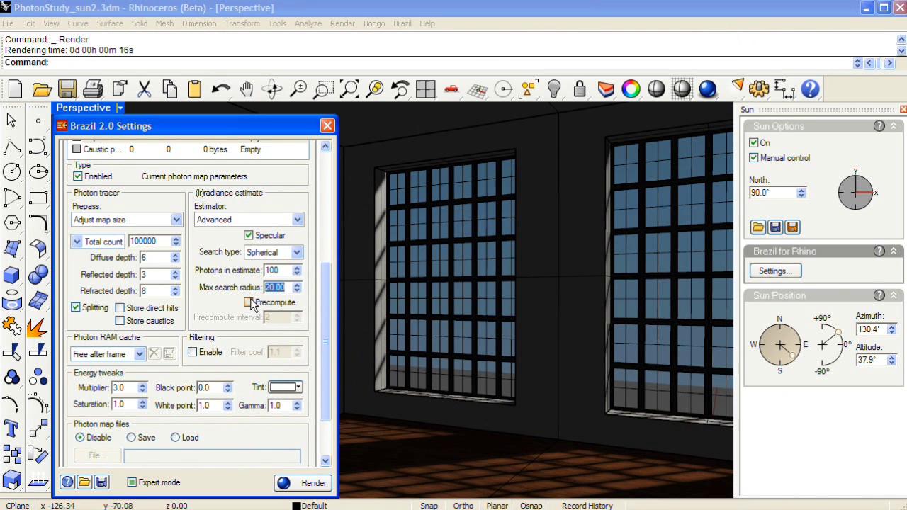
{"action": "type", "text": "30"}
{"action": "left_click_drag", "start_coordinate": [280, 271], "coordinate": [221, 270]}
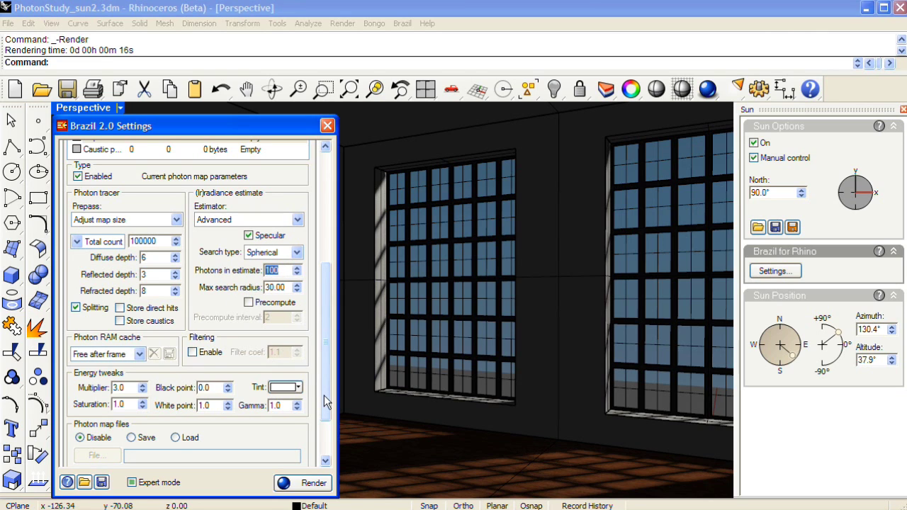
{"action": "type", "text": "200"}
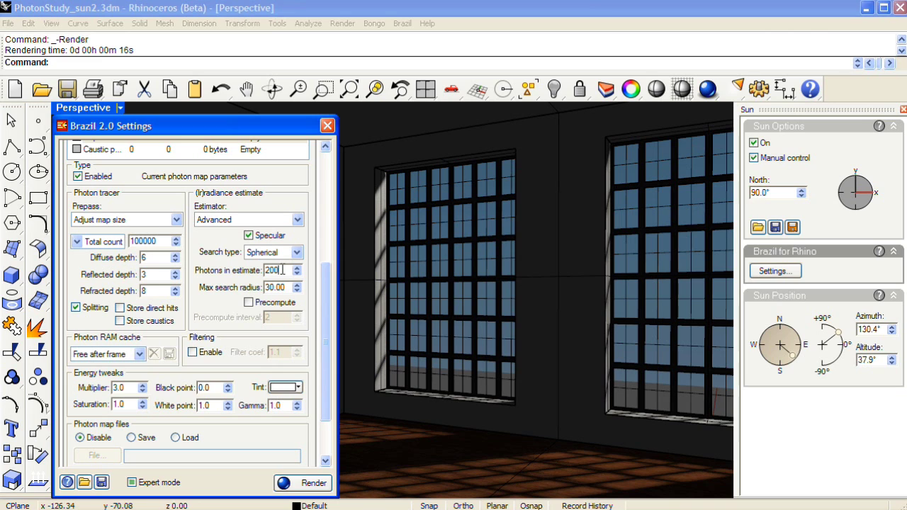
{"action": "left_click", "coordinate": [306, 484]}
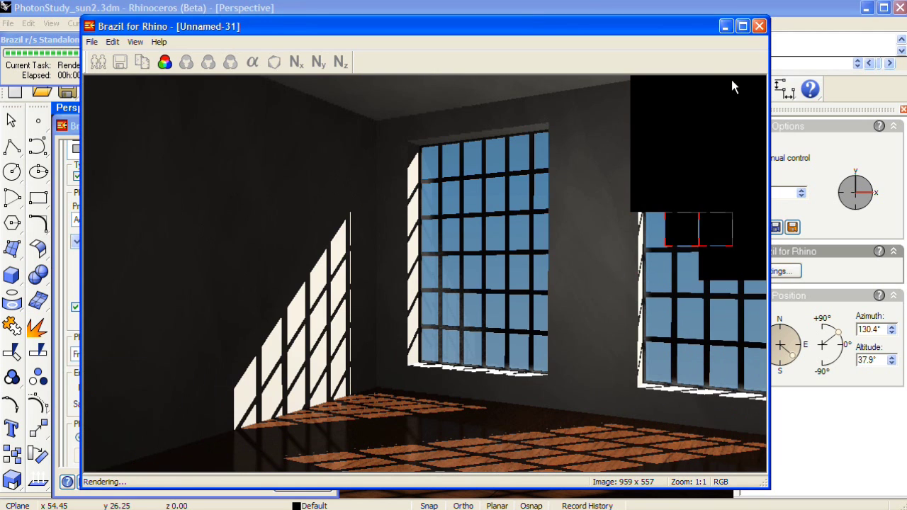
{"action": "left_click", "coordinate": [760, 25]}
Change the energy multiplier to 4, render, and close the finished image.
{"action": "left_click", "coordinate": [127, 390]}
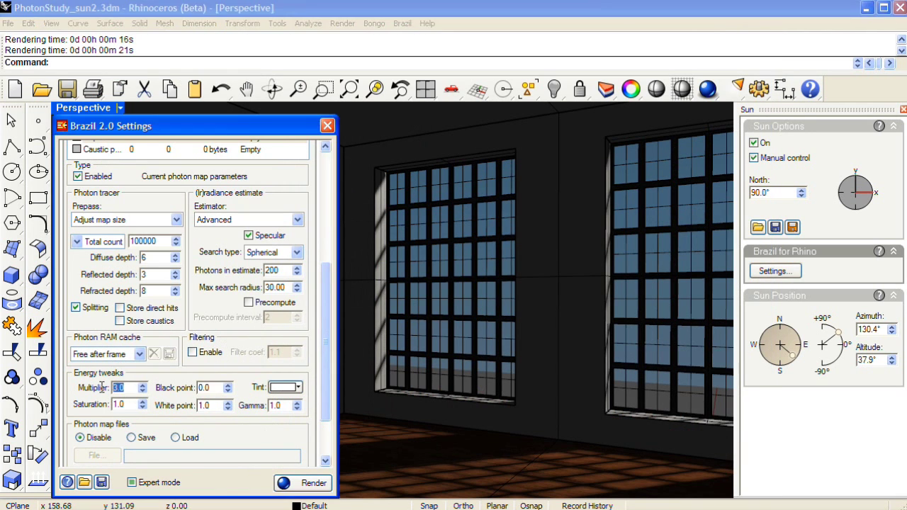
{"action": "type", "text": "4"}
{"action": "left_click", "coordinate": [312, 483]}
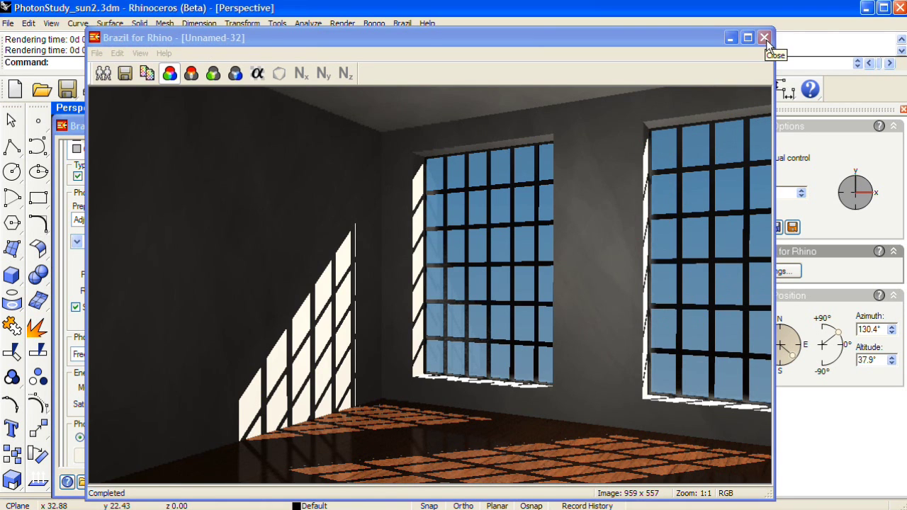
{"action": "left_click", "coordinate": [766, 38]}
Set photon gamma to 1.5, render the brighter room, then close the render.
{"action": "left_click", "coordinate": [275, 405]}
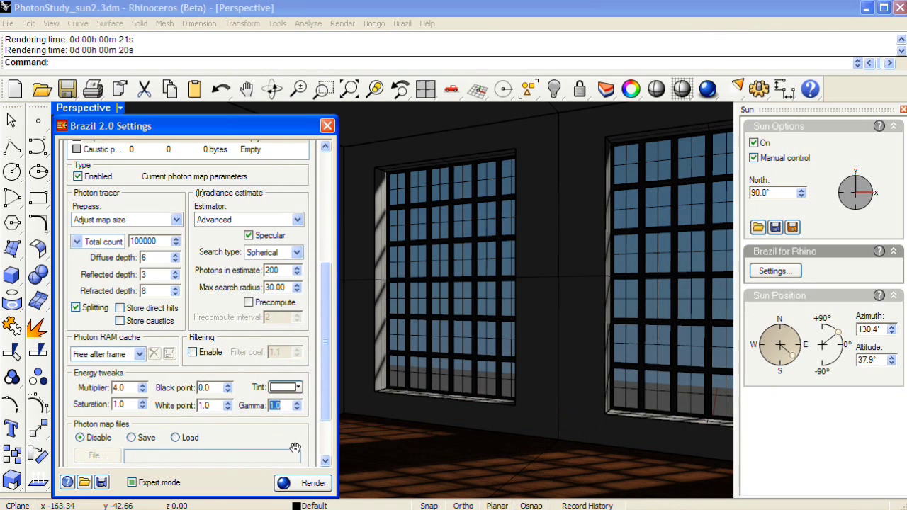
{"action": "type", "text": "1"}
{"action": "left_click", "coordinate": [314, 485]}
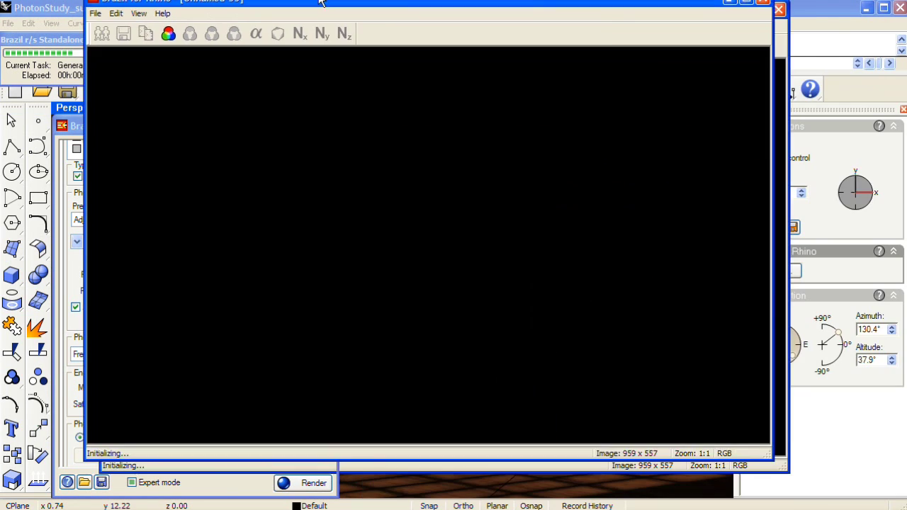
{"action": "left_click_drag", "start_coordinate": [318, 5], "coordinate": [318, 20]}
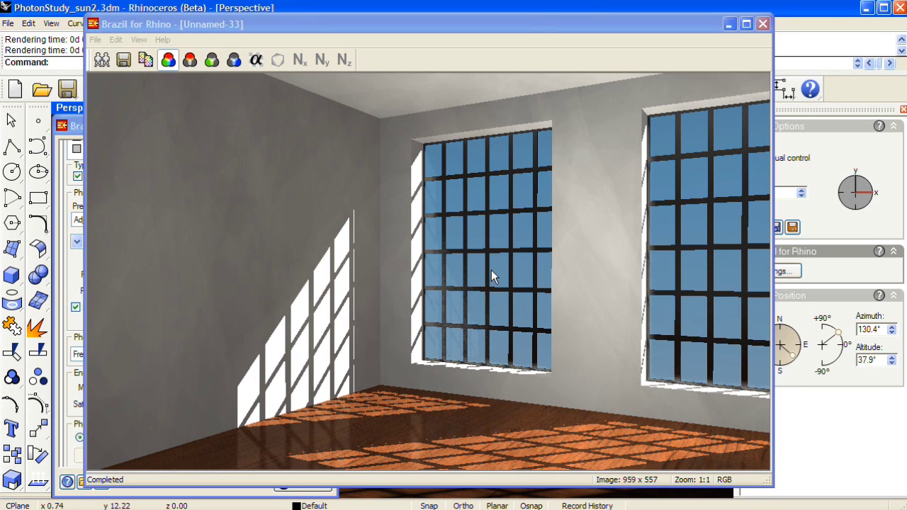
{"action": "left_click", "coordinate": [763, 24]}
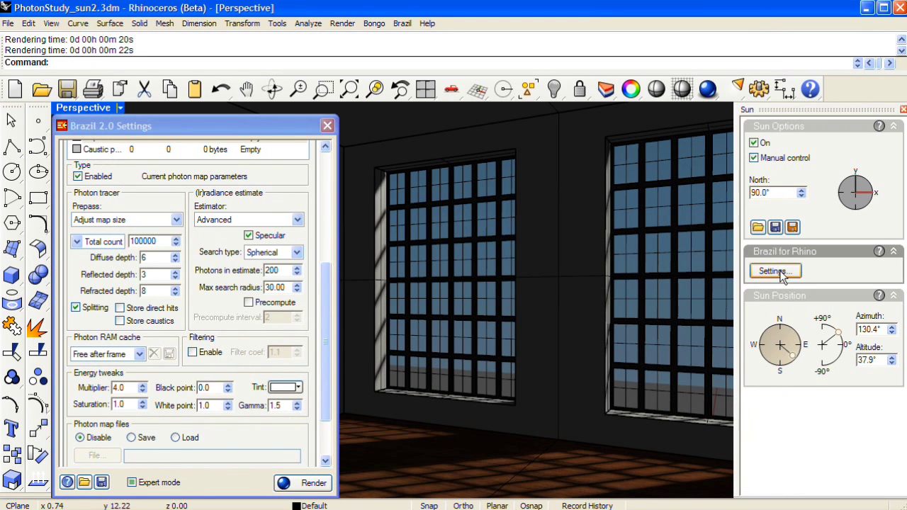
Switch the sun to Brazil2 ray shadows with Disc area soft shadows.
{"action": "left_click", "coordinate": [780, 272]}
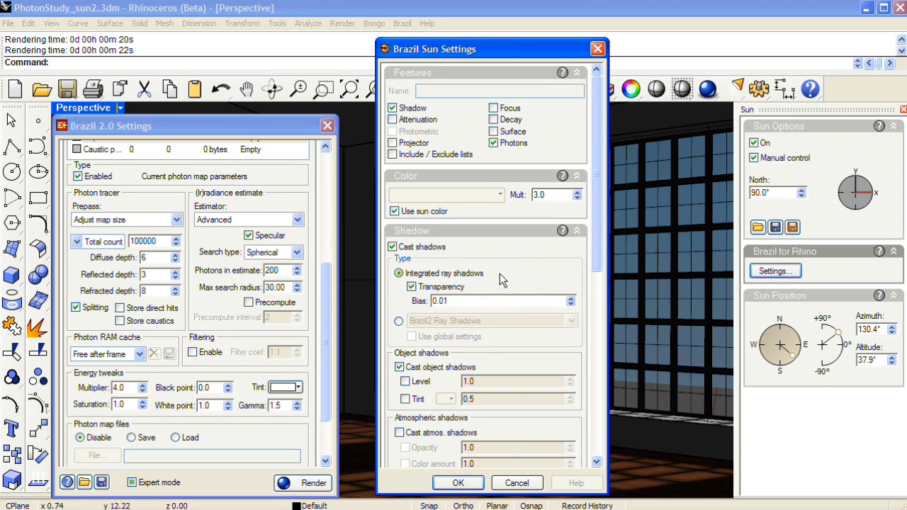
{"action": "scroll", "coordinate": [599, 268], "scroll_direction": "down", "scroll_amount": 2}
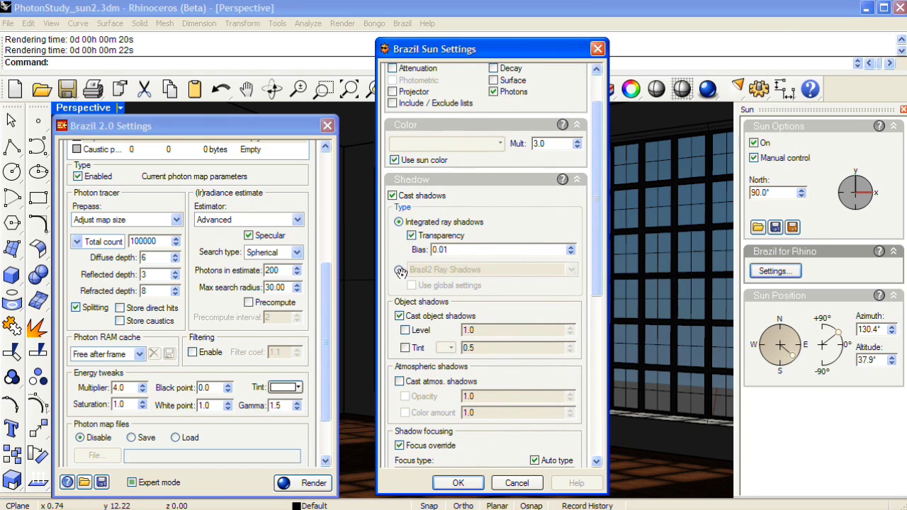
{"action": "left_click", "coordinate": [400, 270]}
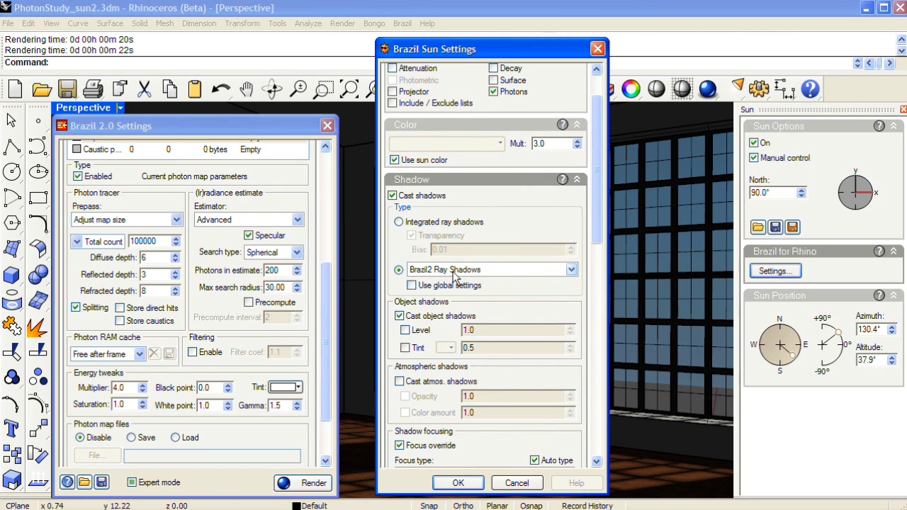
{"action": "left_click_drag", "start_coordinate": [597, 223], "coordinate": [599, 365]}
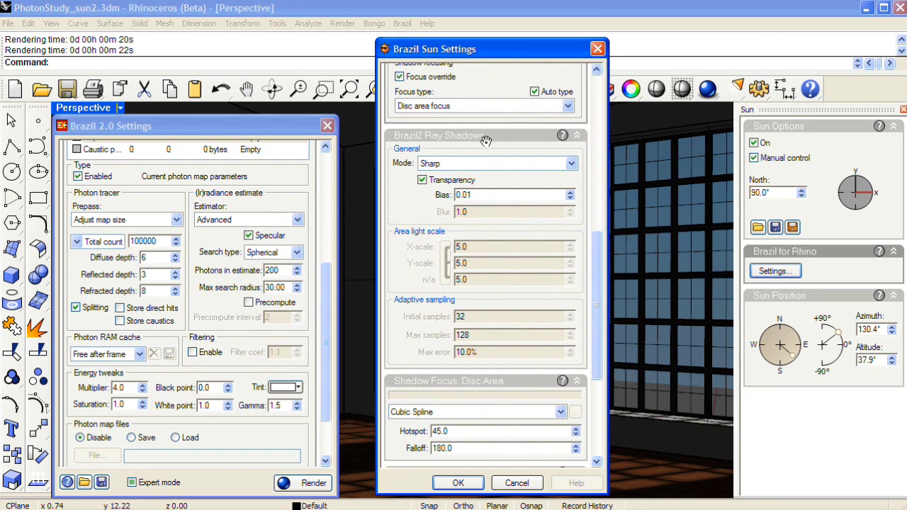
{"action": "left_click", "coordinate": [535, 163]}
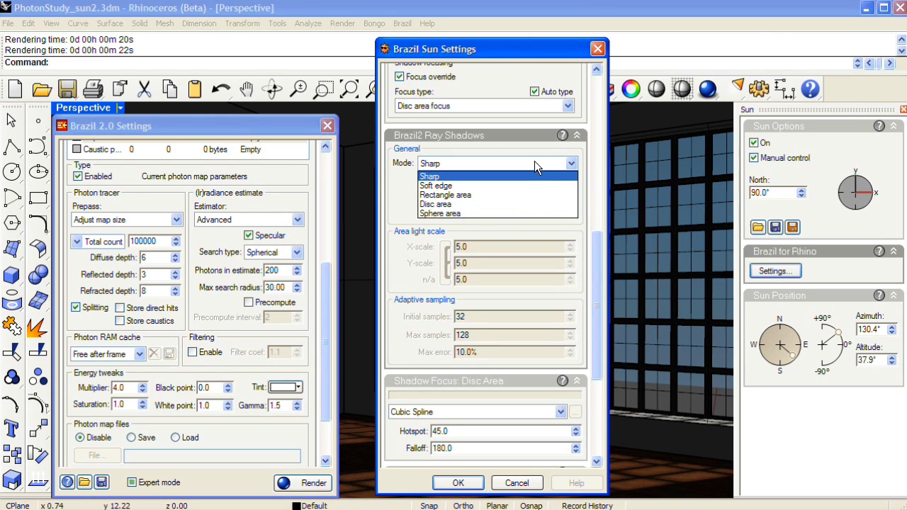
{"action": "left_click", "coordinate": [536, 204]}
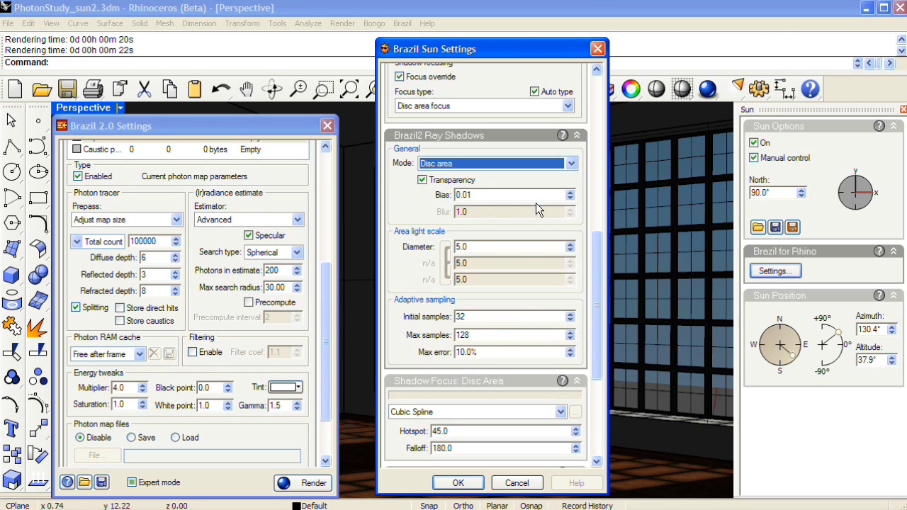
Set the disc shadow diameter to 2.0, confirm, and start a render.
{"action": "double_click", "coordinate": [485, 247]}
{"action": "type", "text": "2"}
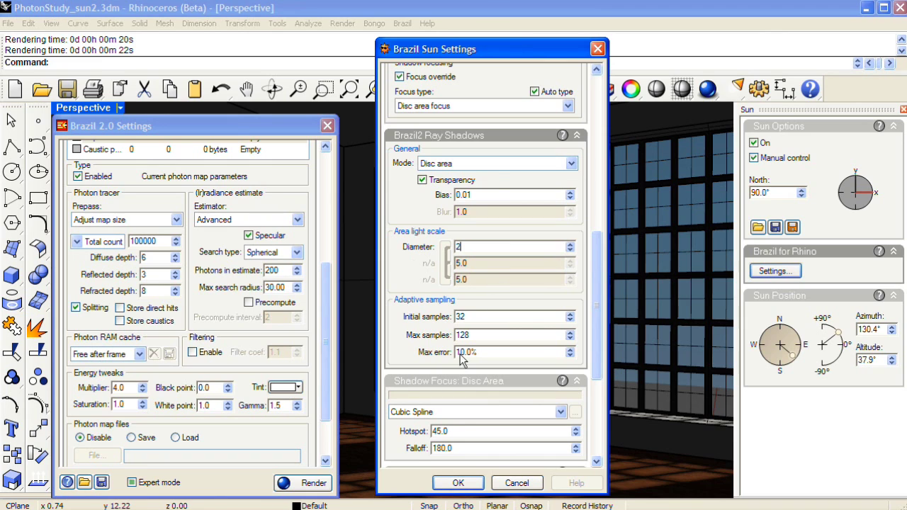
{"action": "left_click", "coordinate": [471, 487]}
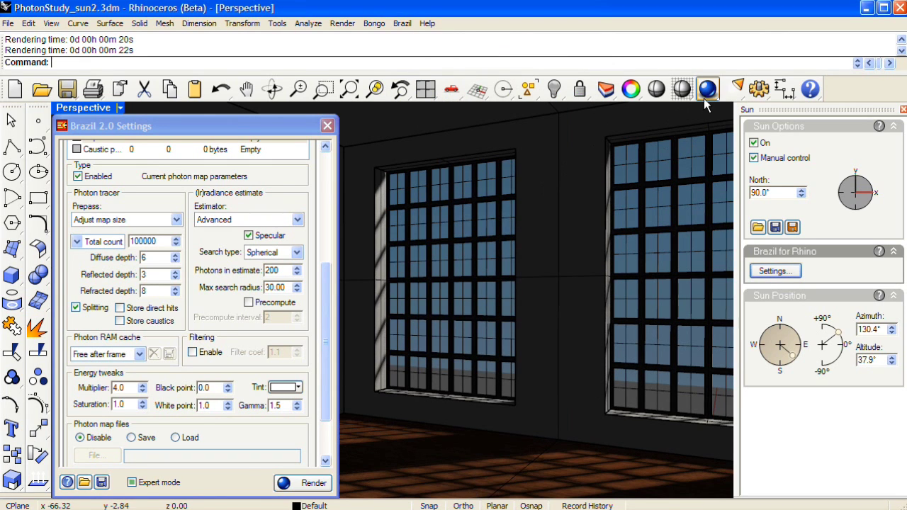
{"action": "left_click", "coordinate": [706, 96]}
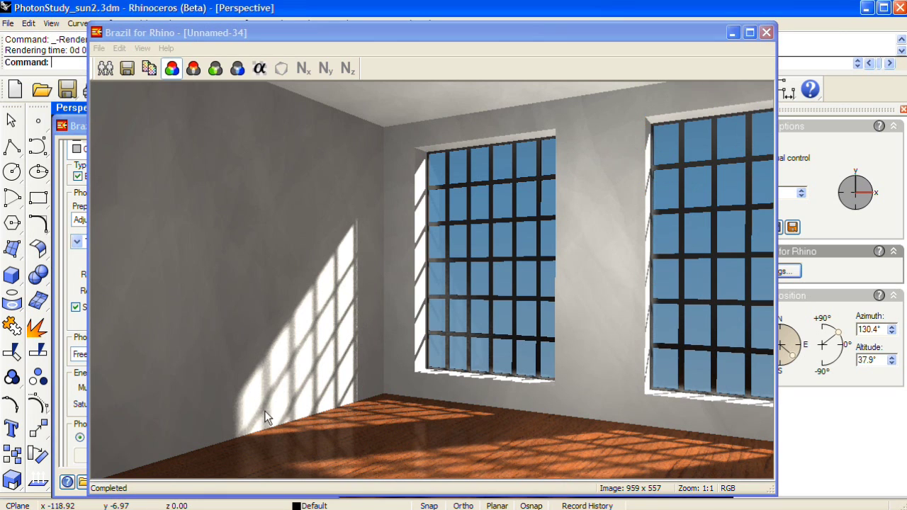
Close the completed render showing the sharper sun shadows.
{"action": "left_click", "coordinate": [766, 32]}
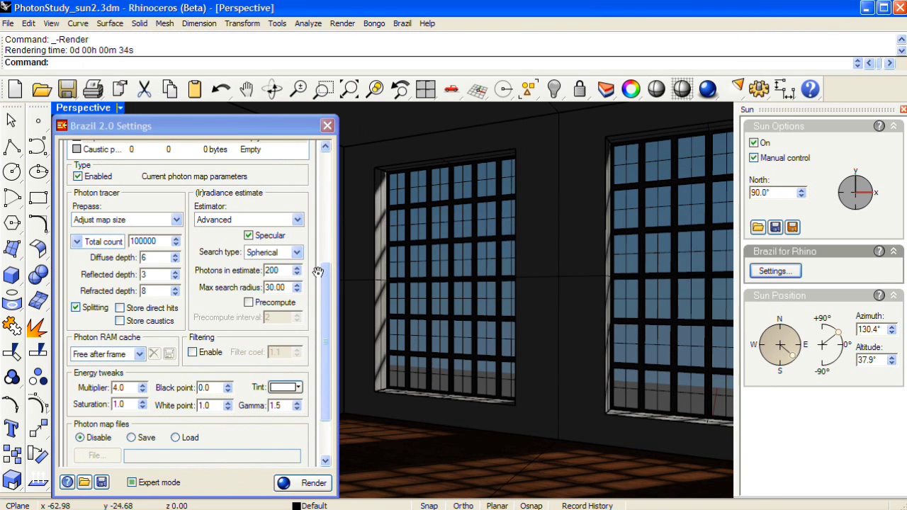
Expand the Simple Luma Server panel and switch it to its detailed controls.
{"action": "left_click_drag", "start_coordinate": [329, 299], "coordinate": [347, 181]}
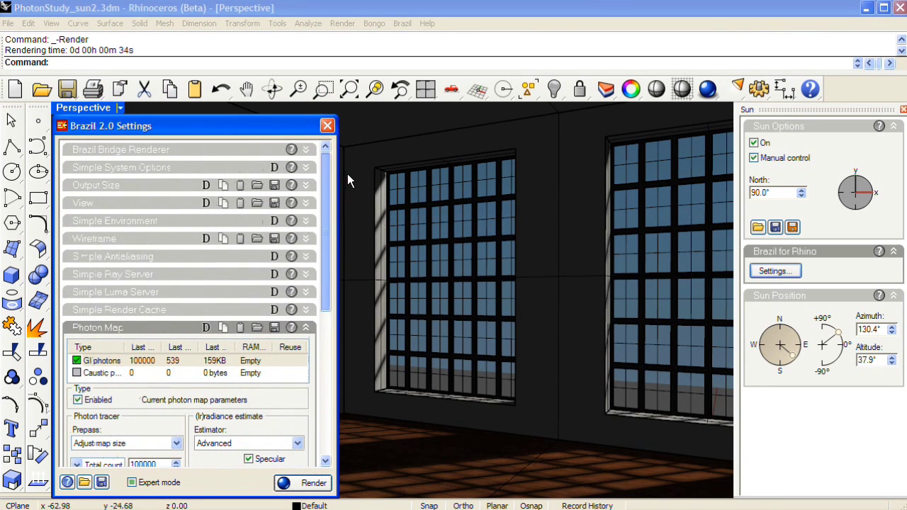
{"action": "left_click", "coordinate": [179, 292]}
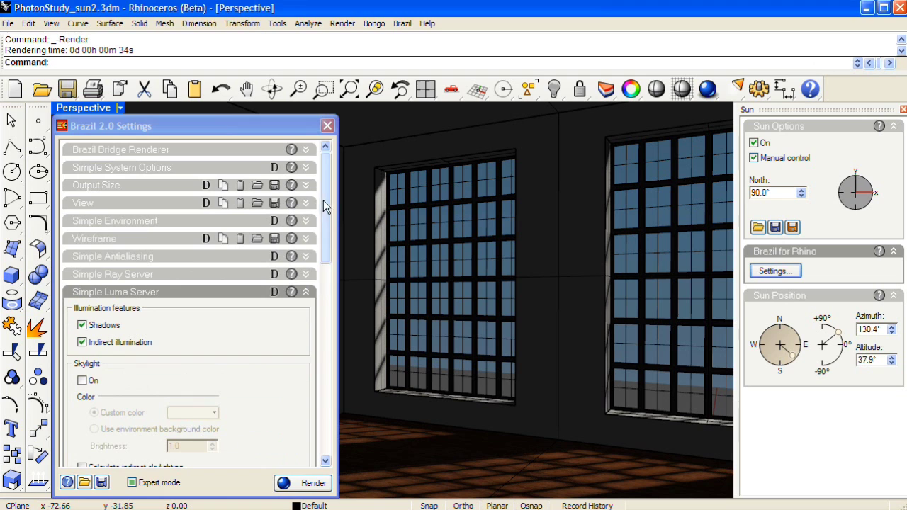
{"action": "left_click_drag", "start_coordinate": [323, 200], "coordinate": [329, 238]}
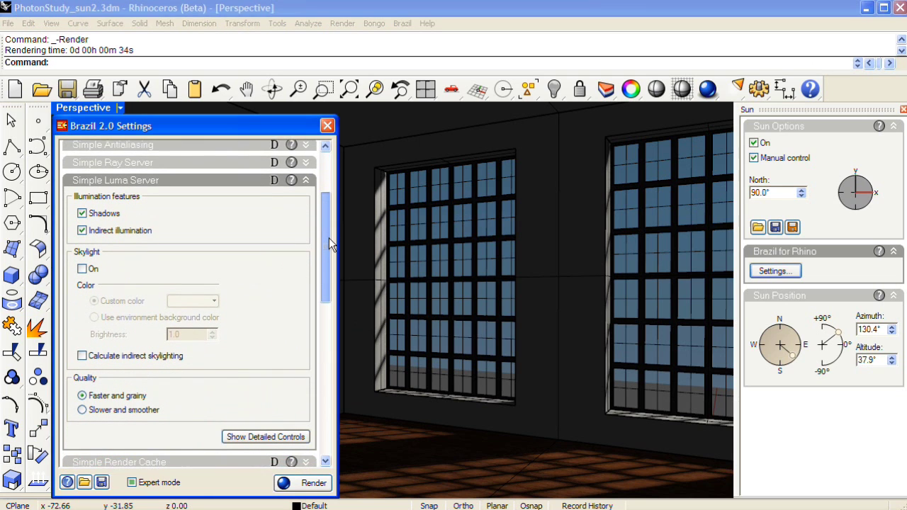
{"action": "left_click", "coordinate": [262, 435]}
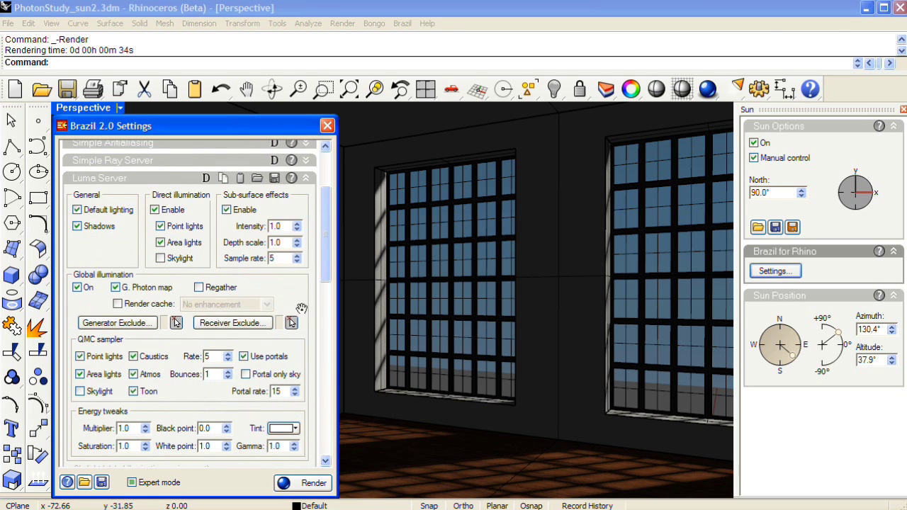
{"action": "left_click_drag", "start_coordinate": [325, 266], "coordinate": [327, 278]}
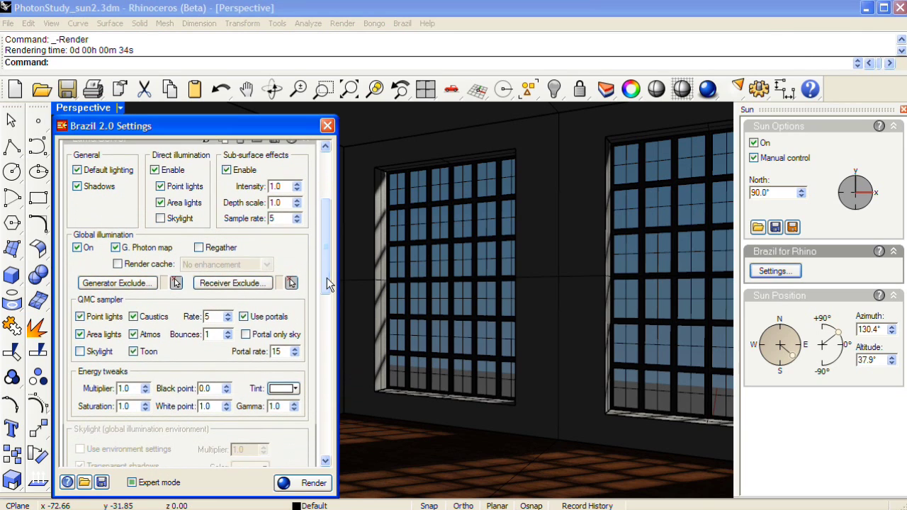
Enable Regather for photon map GI and set the QMC sampler rate to 15.
{"action": "left_click", "coordinate": [200, 248]}
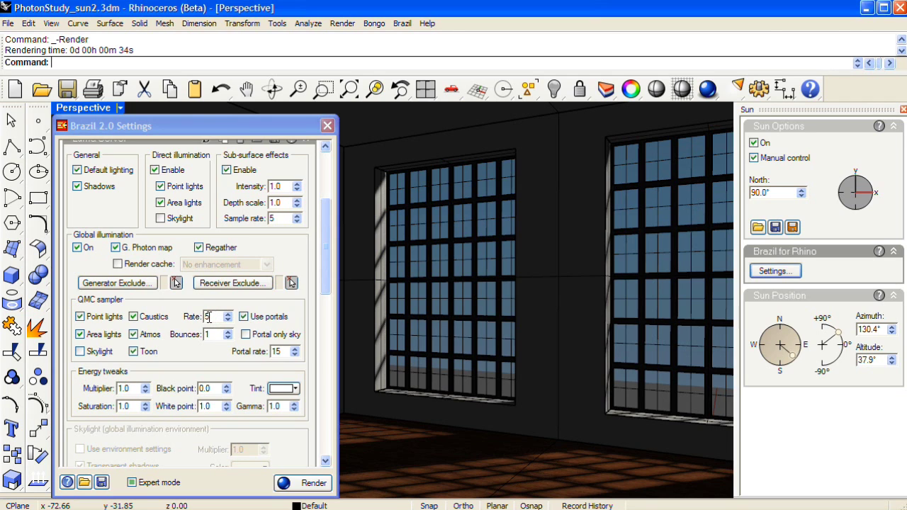
{"action": "double_click", "coordinate": [209, 317]}
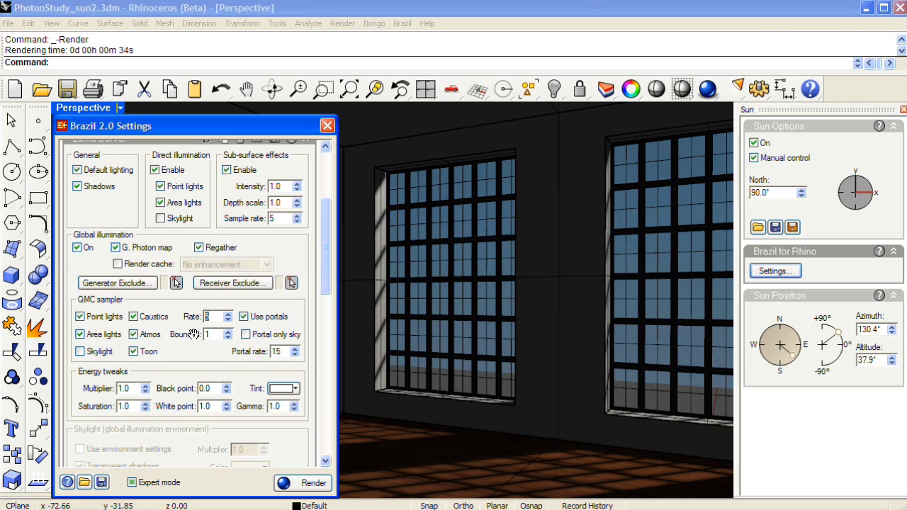
{"action": "type", "text": "15"}
{"action": "left_click", "coordinate": [215, 336]}
{"action": "scroll", "coordinate": [328, 277], "scroll_direction": "up", "scroll_amount": 5}
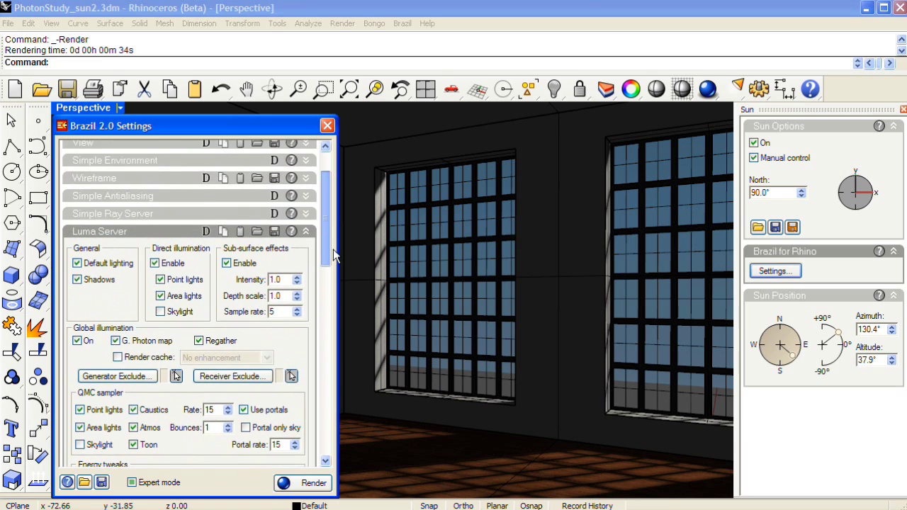
{"action": "scroll", "coordinate": [330, 277], "scroll_direction": "down", "scroll_amount": 5}
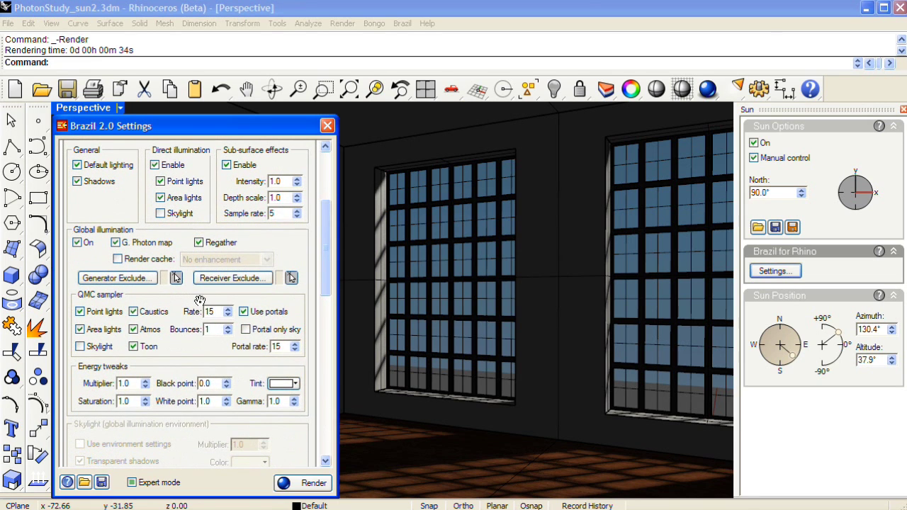
Apply the P3 antialiasing preset in detailed controls: Min 1x1, Max 4x4 sampling.
{"action": "left_click_drag", "start_coordinate": [327, 244], "coordinate": [330, 199]}
{"action": "left_click", "coordinate": [196, 257]}
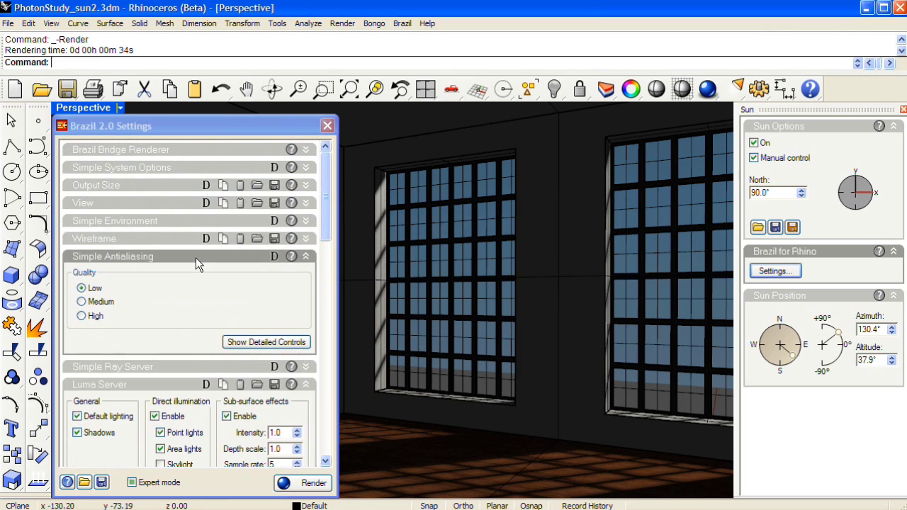
{"action": "left_click", "coordinate": [248, 343]}
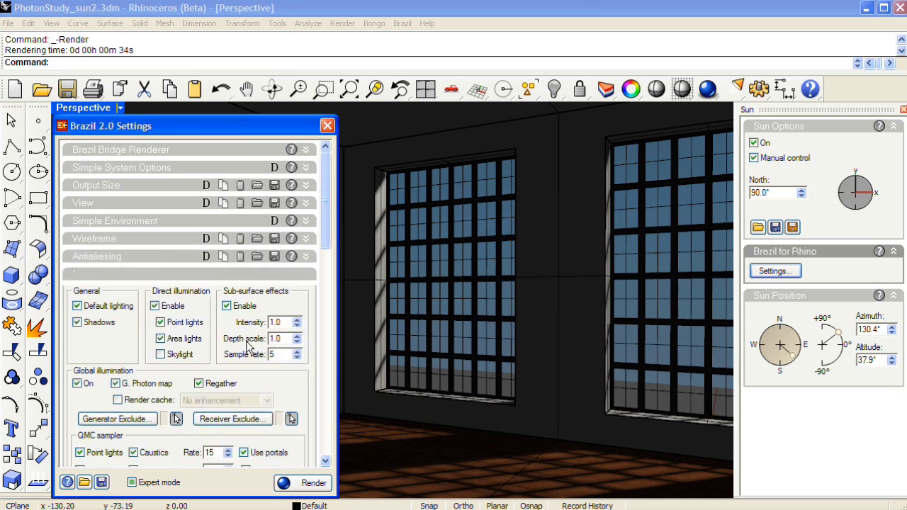
{"action": "left_click", "coordinate": [138, 307]}
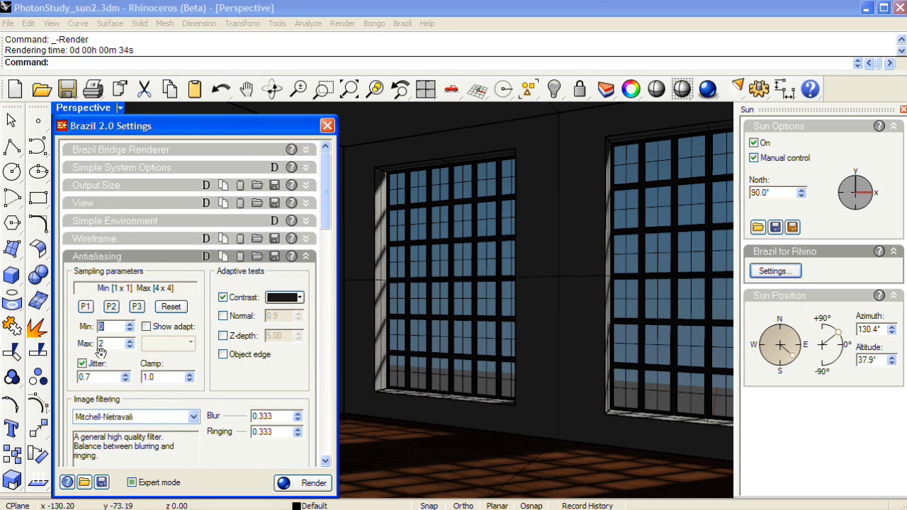
Collapse the Antialiasing and Luma Server panels and start a new render.
{"action": "left_click", "coordinate": [168, 259]}
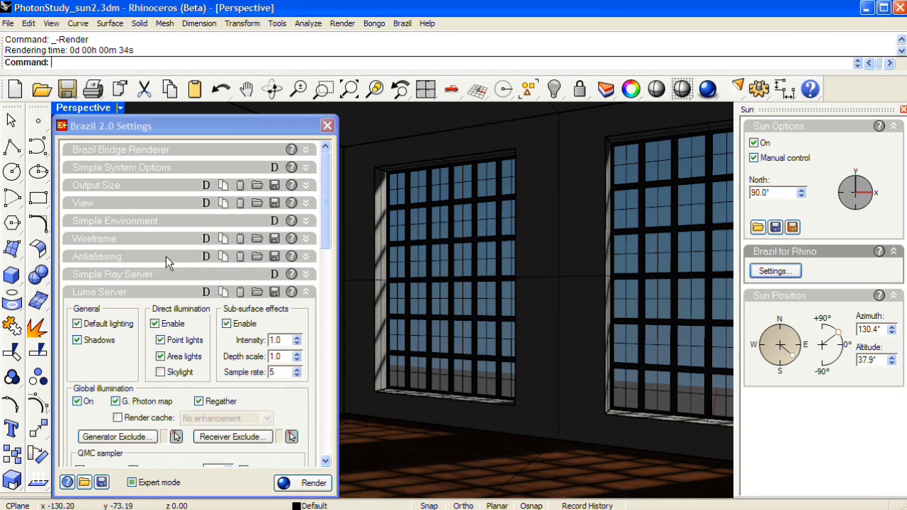
{"action": "left_click", "coordinate": [166, 293]}
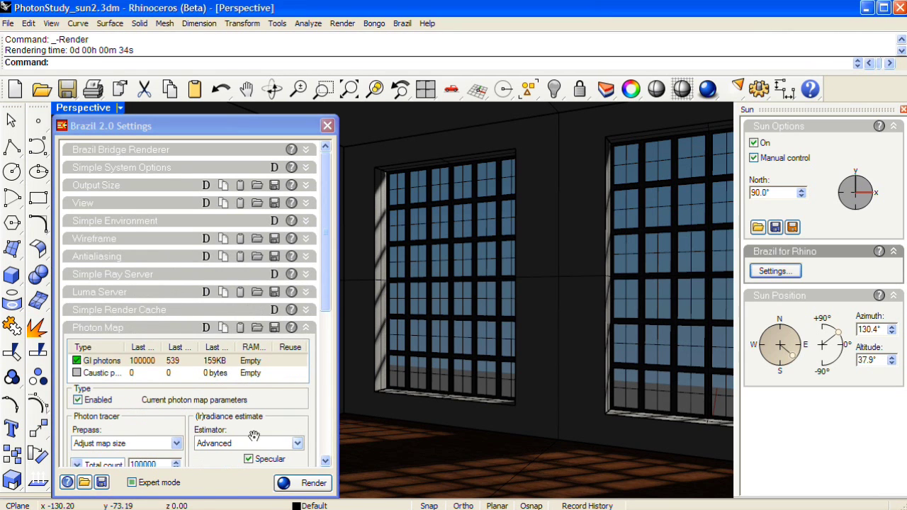
{"action": "left_click", "coordinate": [306, 485]}
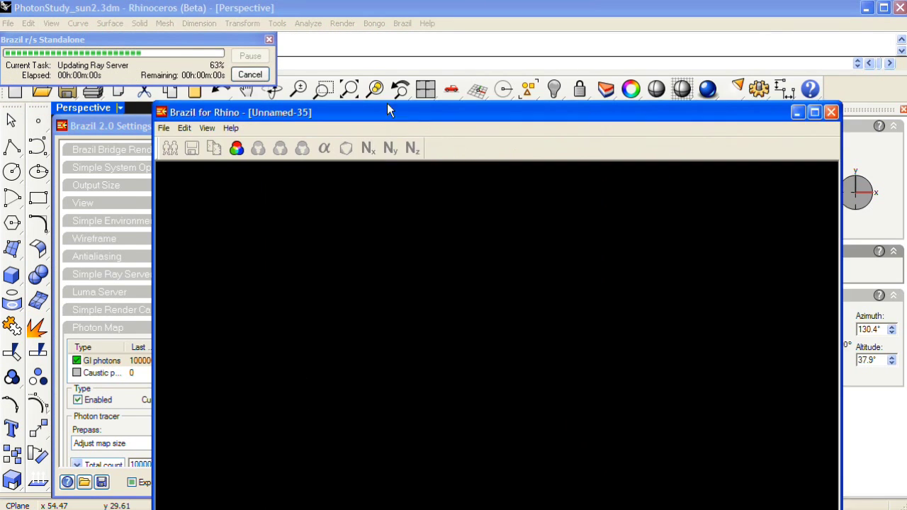
Move the Brazil render window up and left while the new render completes.
{"action": "left_click_drag", "start_coordinate": [388, 110], "coordinate": [344, 44]}
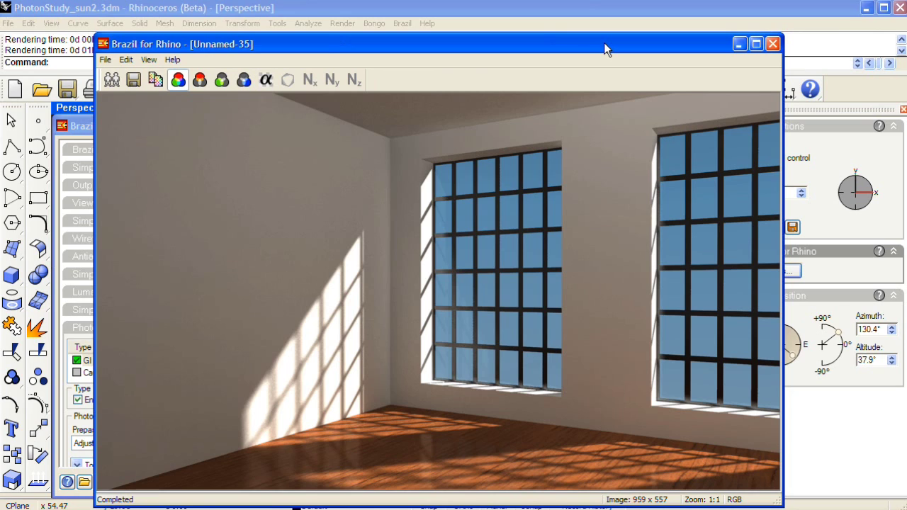